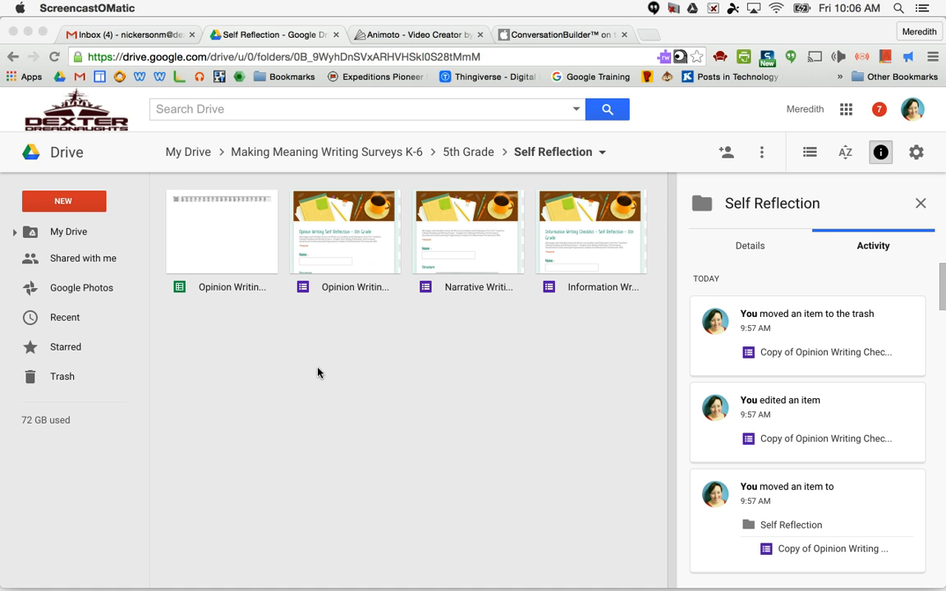
Open the Opinion Writing Checklist - Self Reflection - 5th Grade form and review its summary of responses.
double_click(359, 251)
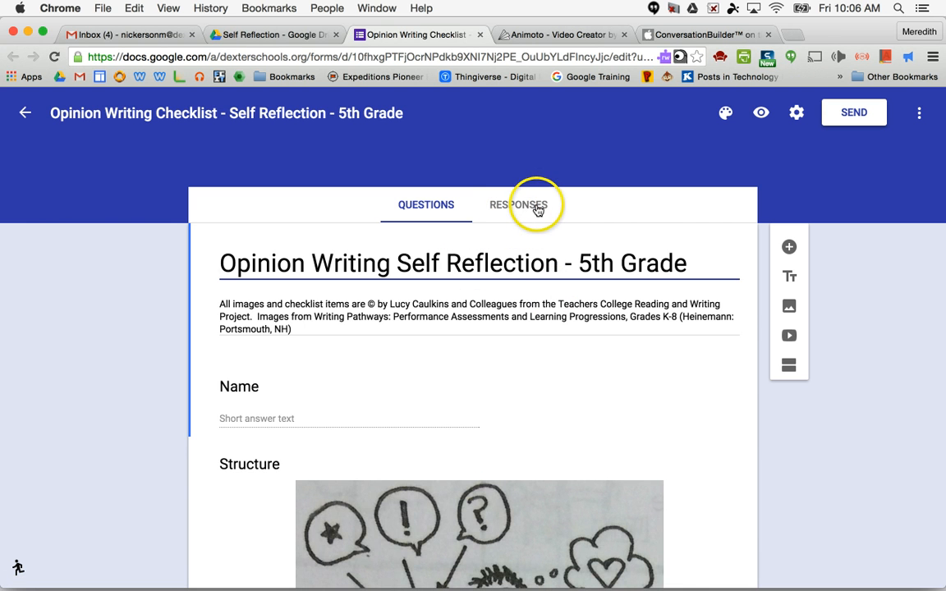
click(536, 207)
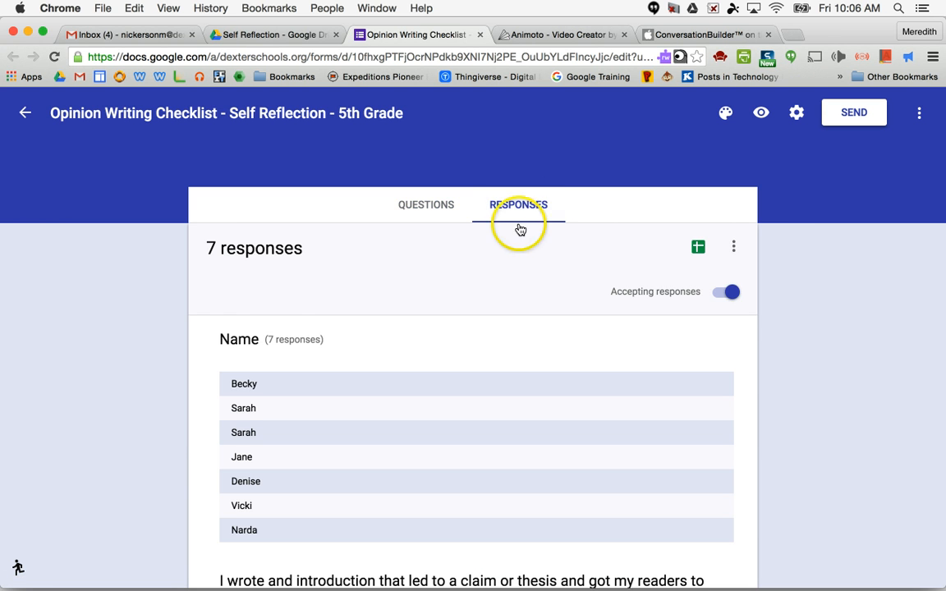
scroll(443, 308, down, 15)
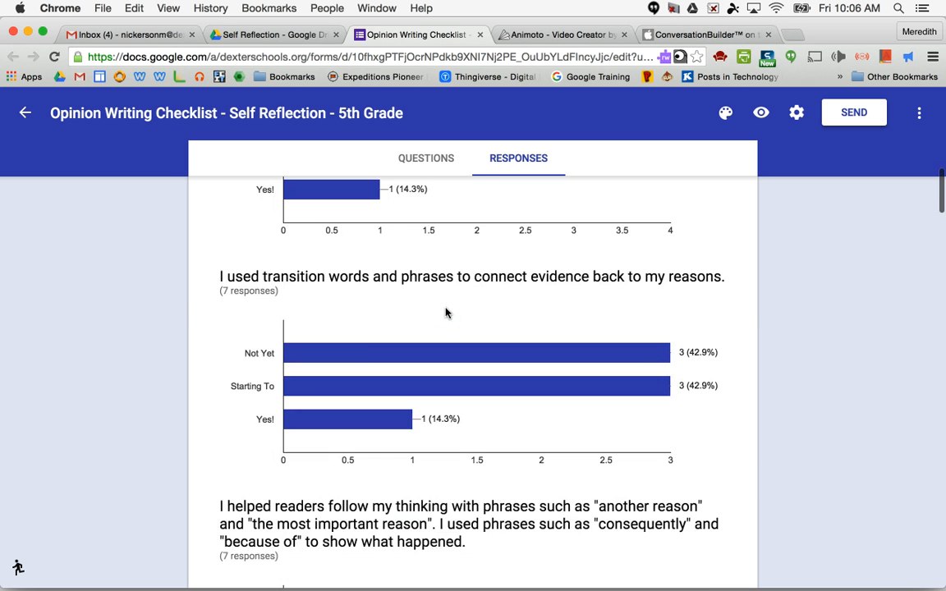
scroll(446, 312, down, 20)
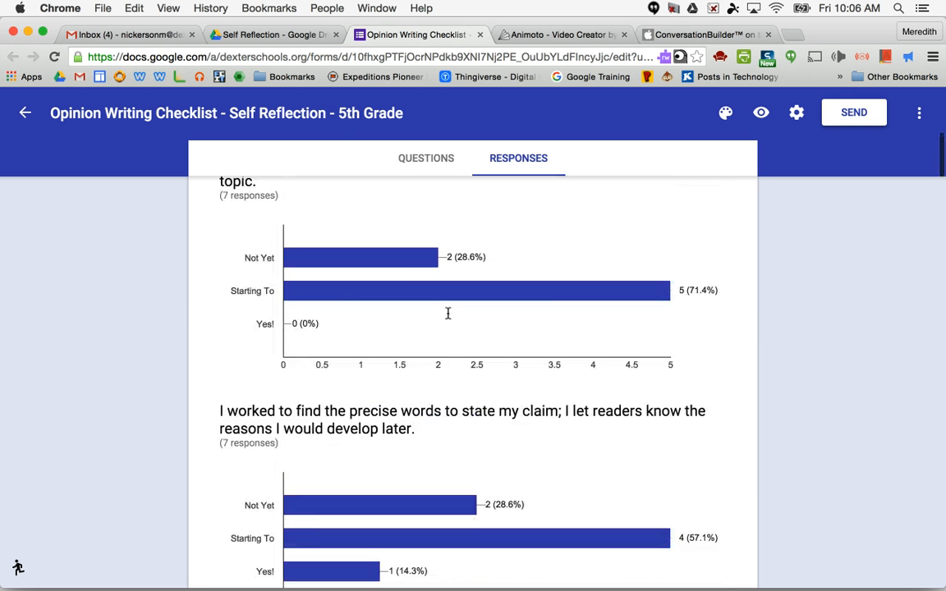
scroll(448, 313, up, 20)
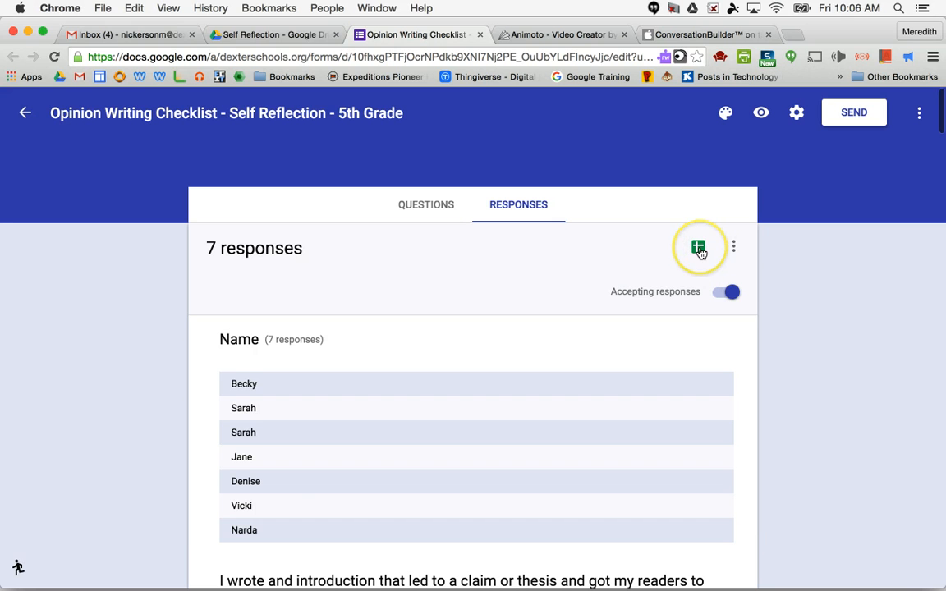
View the form's responses in the linked spreadsheet and return to the form's responses.
click(699, 250)
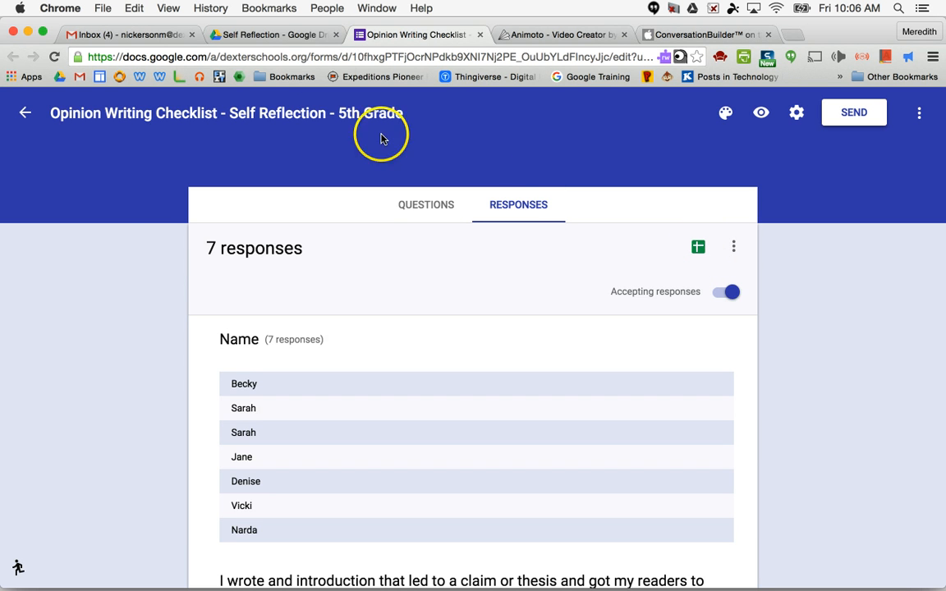
click(246, 34)
double_click(259, 252)
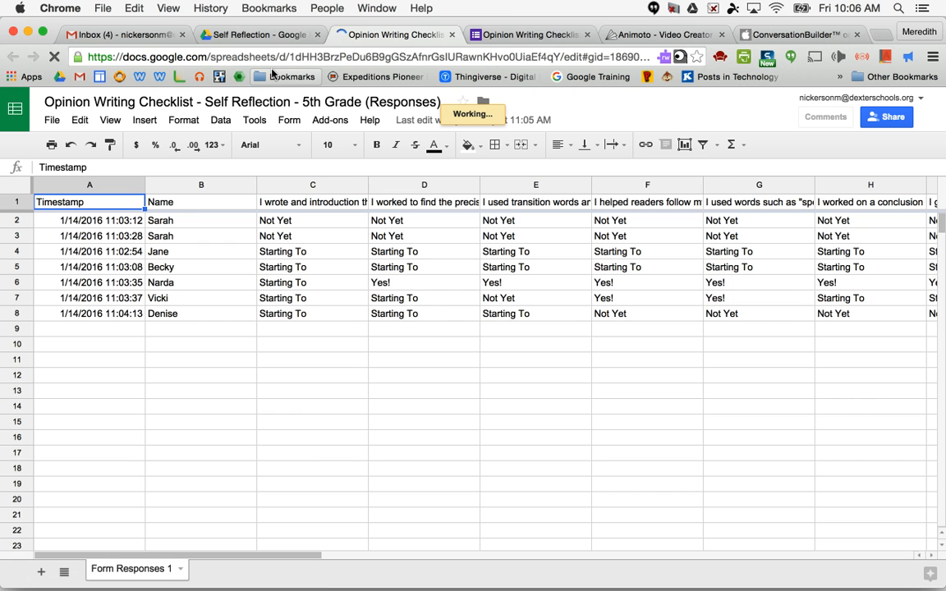
click(524, 40)
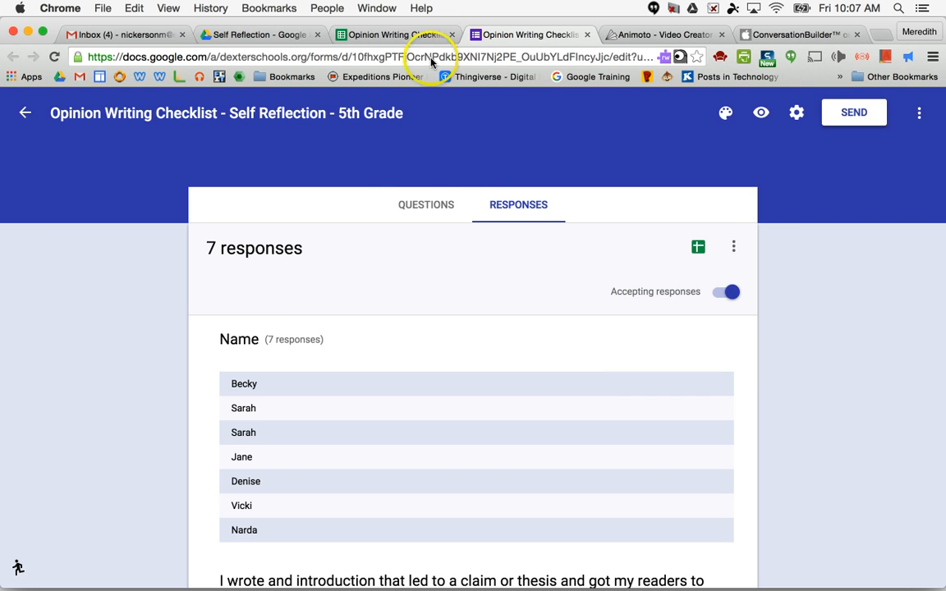
click(415, 35)
click(483, 37)
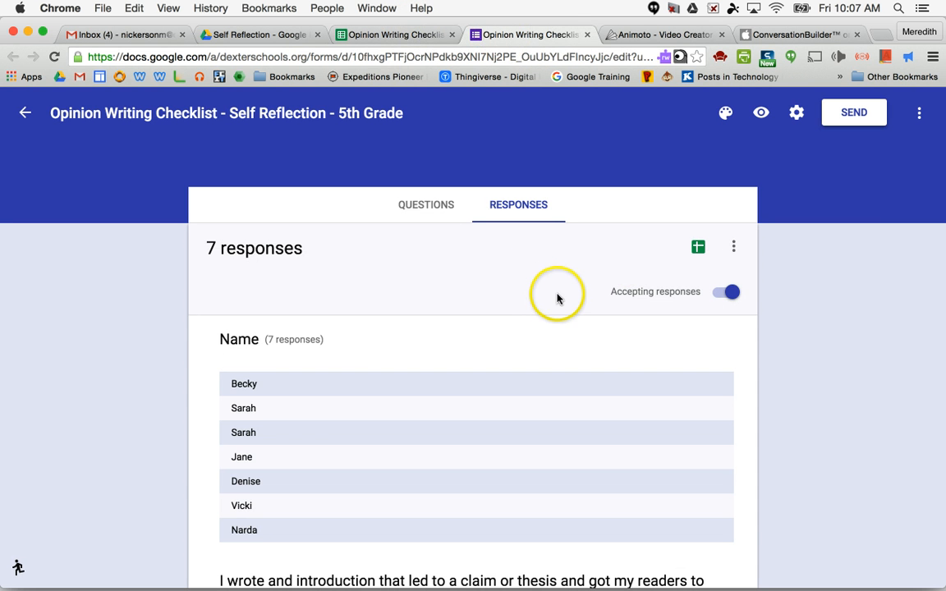
Delete all responses from the form, check the linked responses spreadsheet, and return to the form.
click(733, 246)
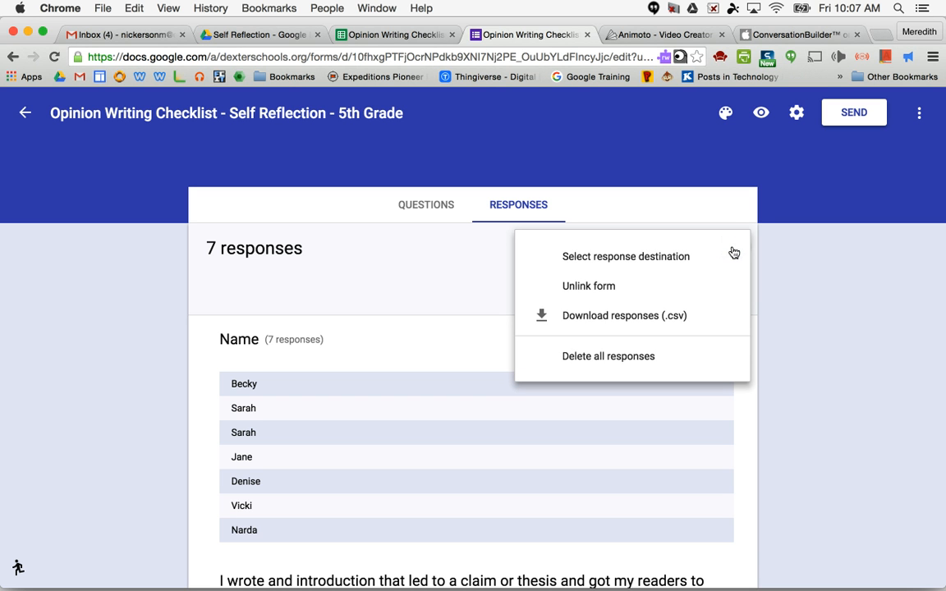
click(658, 360)
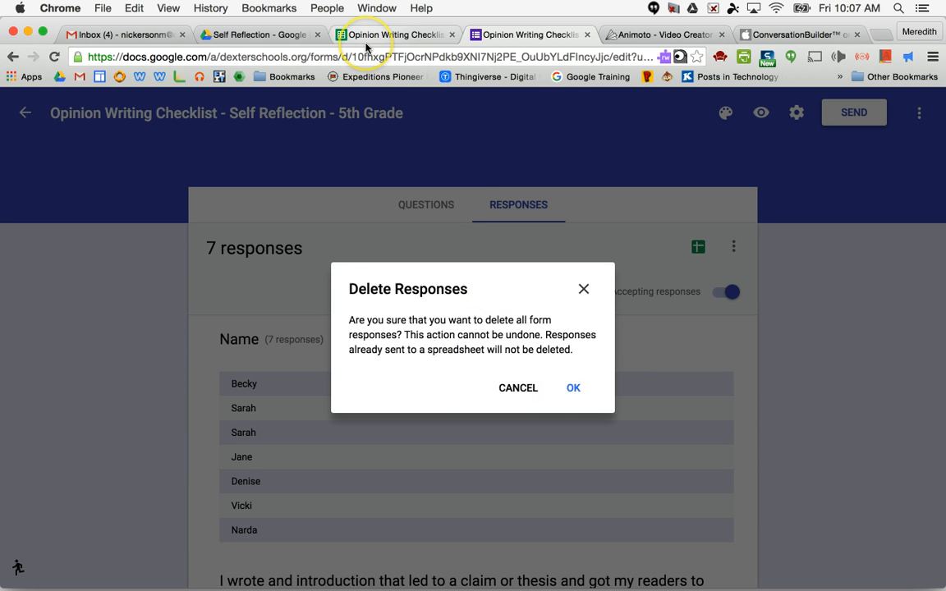
click(573, 389)
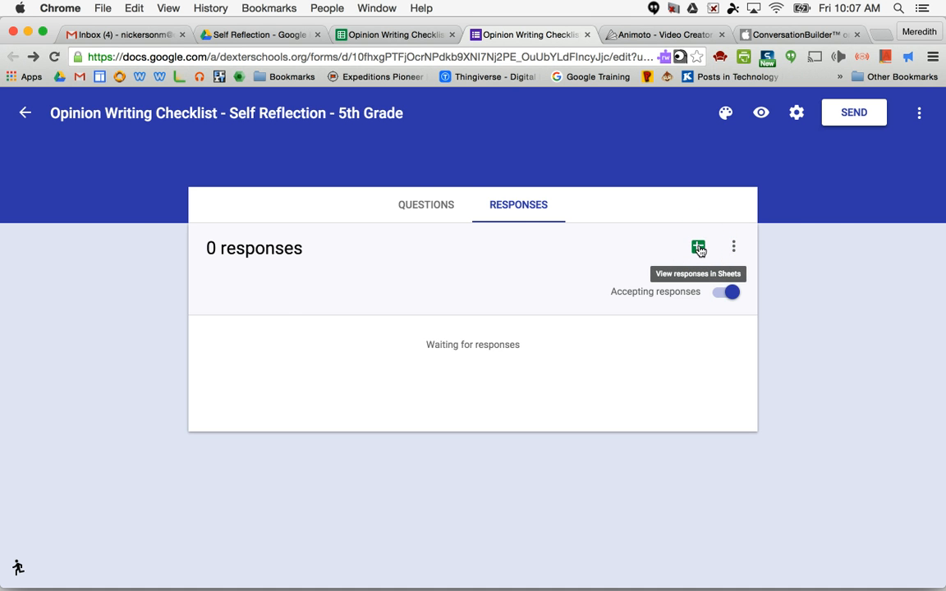
click(400, 35)
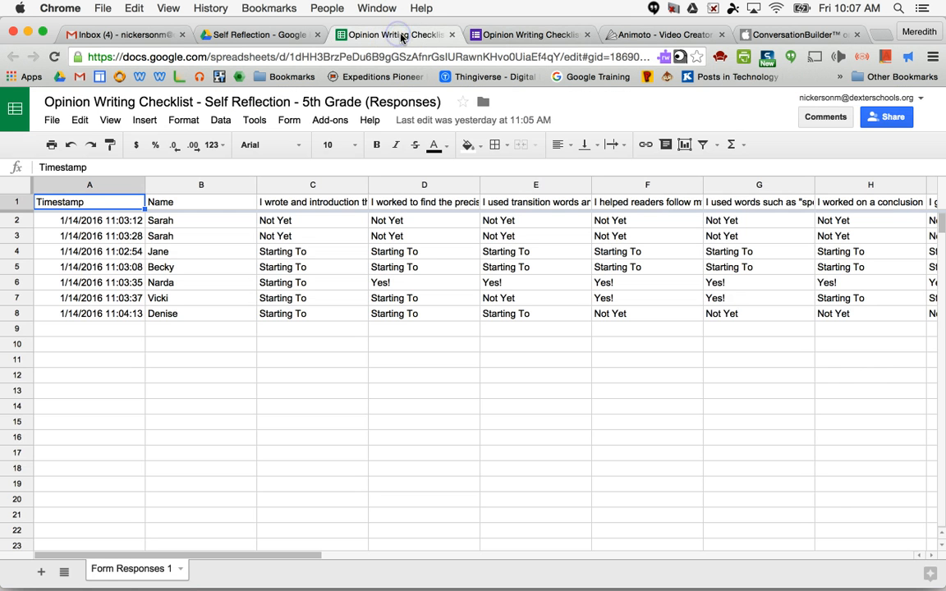
click(518, 34)
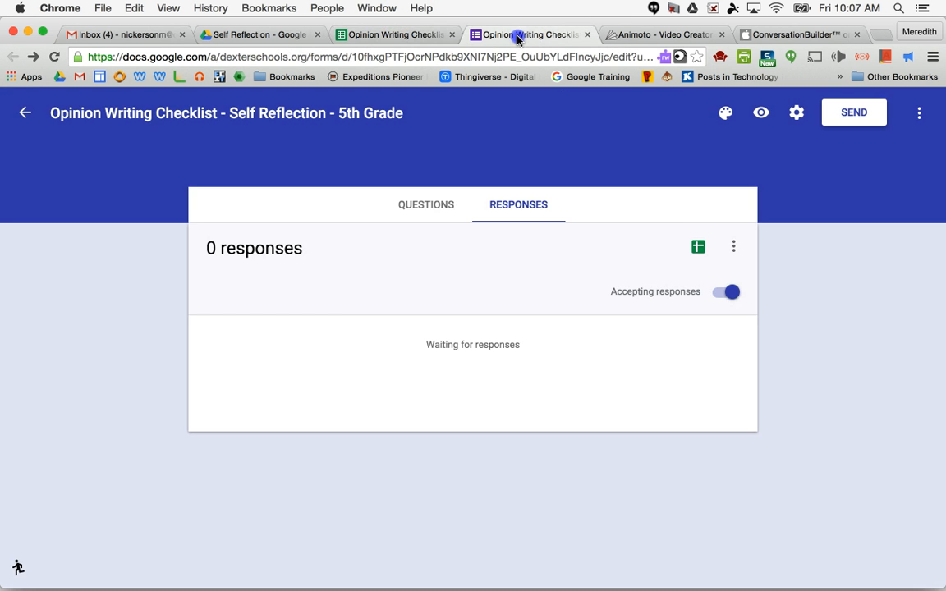
Set the form's response destination to a new spreadsheet, adding 1/28/16 at the start of its suggested name.
click(735, 251)
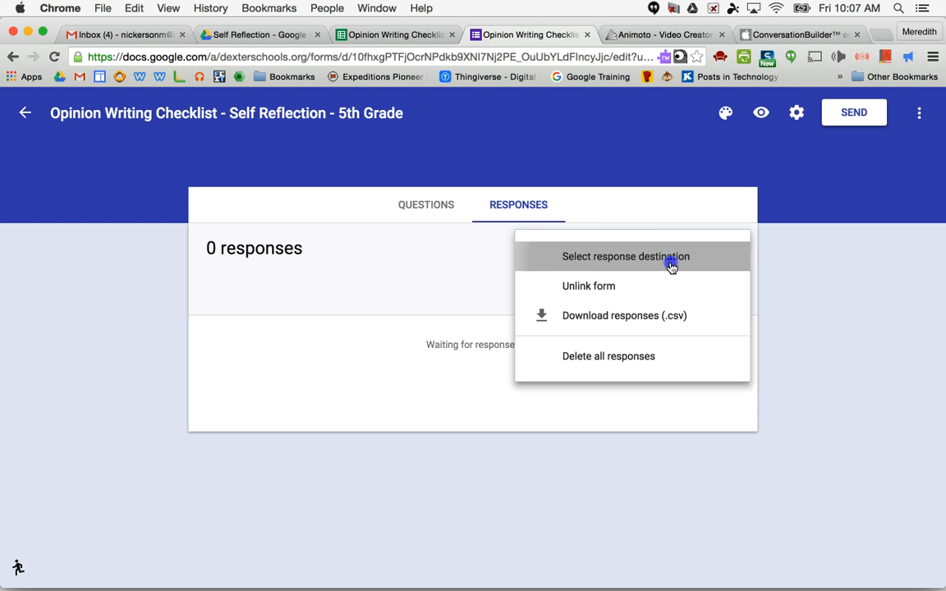
click(672, 264)
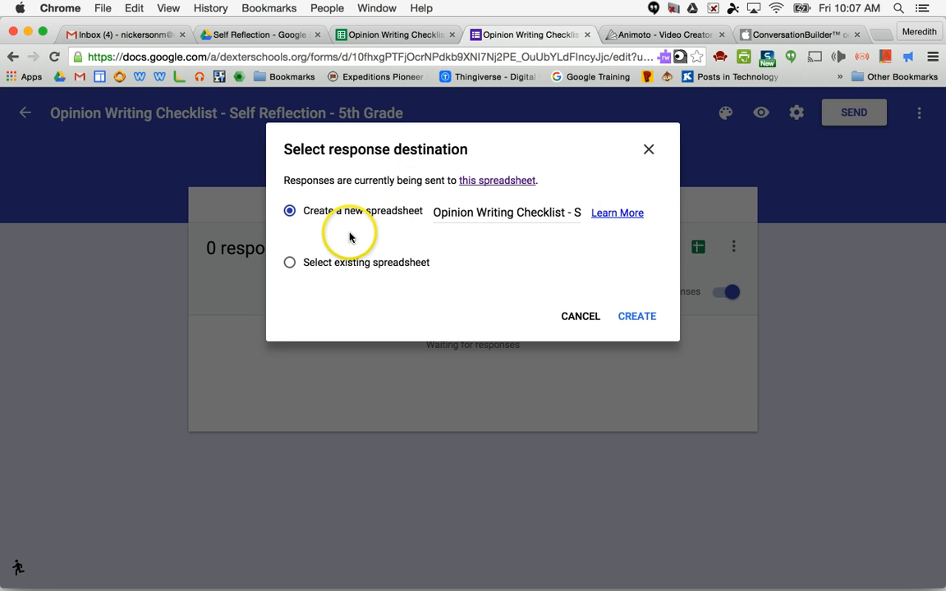
click(429, 215)
drag(429, 215, 668, 241)
click(499, 207)
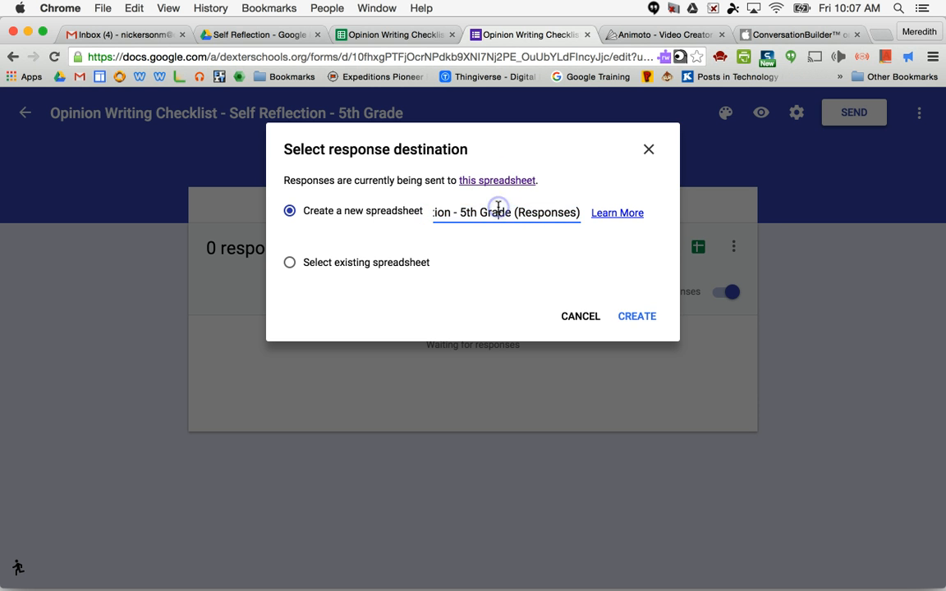
drag(499, 207, 312, 197)
click(435, 215)
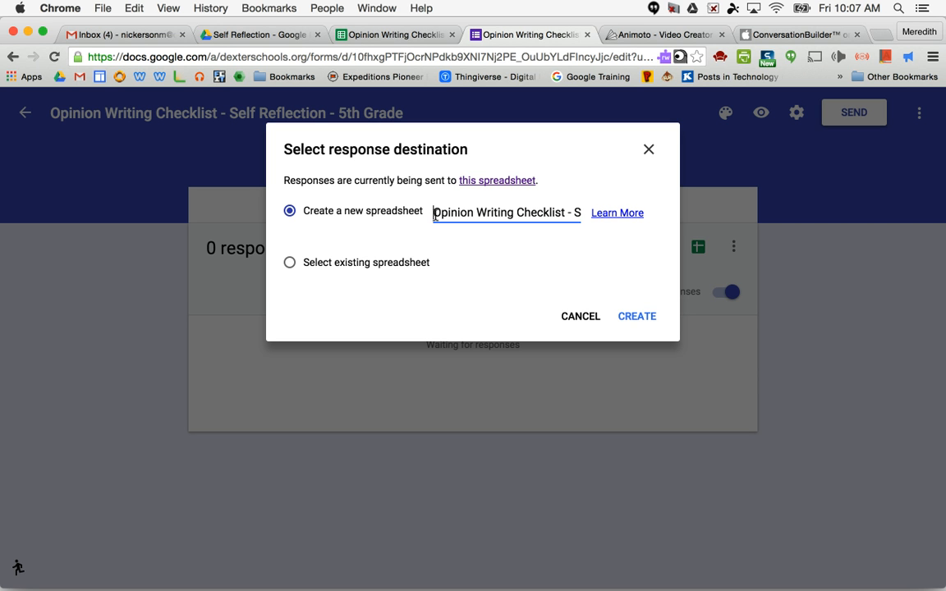
text(1/28)
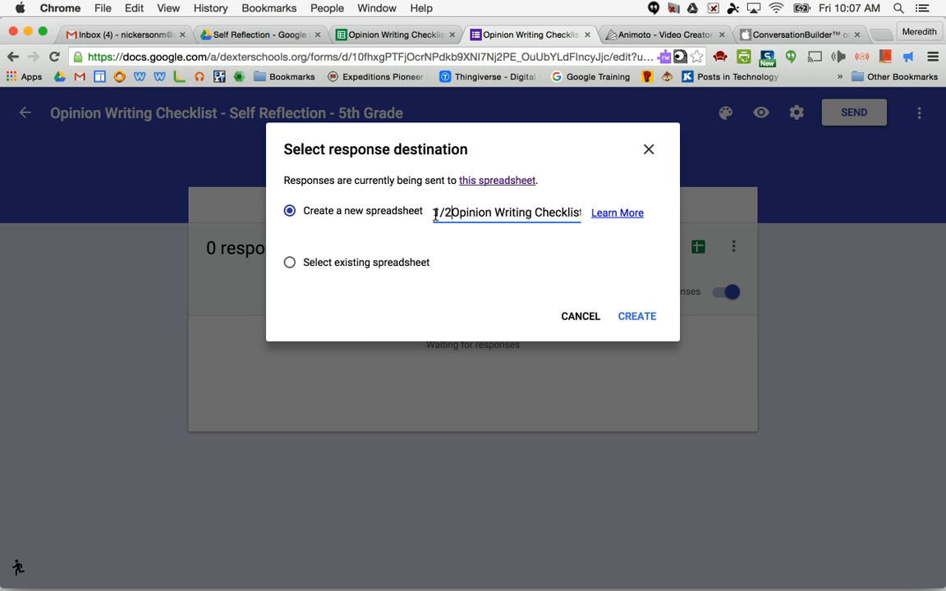
text(/16)
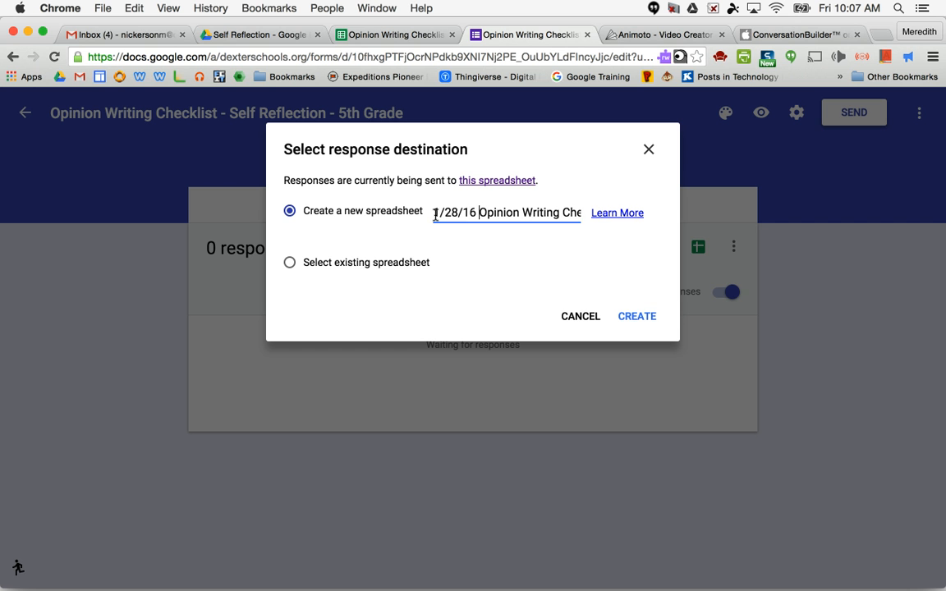
click(633, 316)
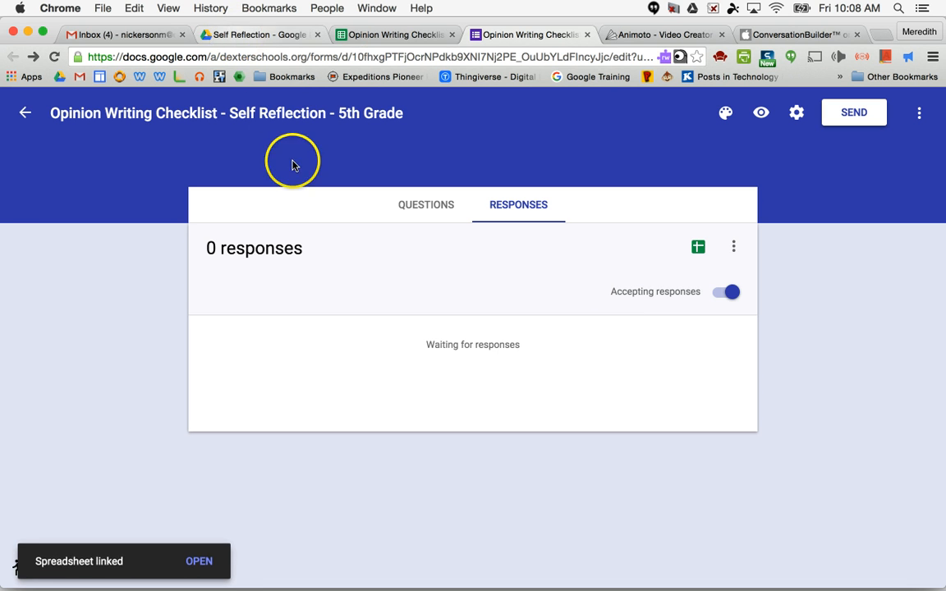
Locate the 1/28/16 Opinion Writing Checklist responses spreadsheet in the Self Reflection folder in Drive and remove it.
click(278, 36)
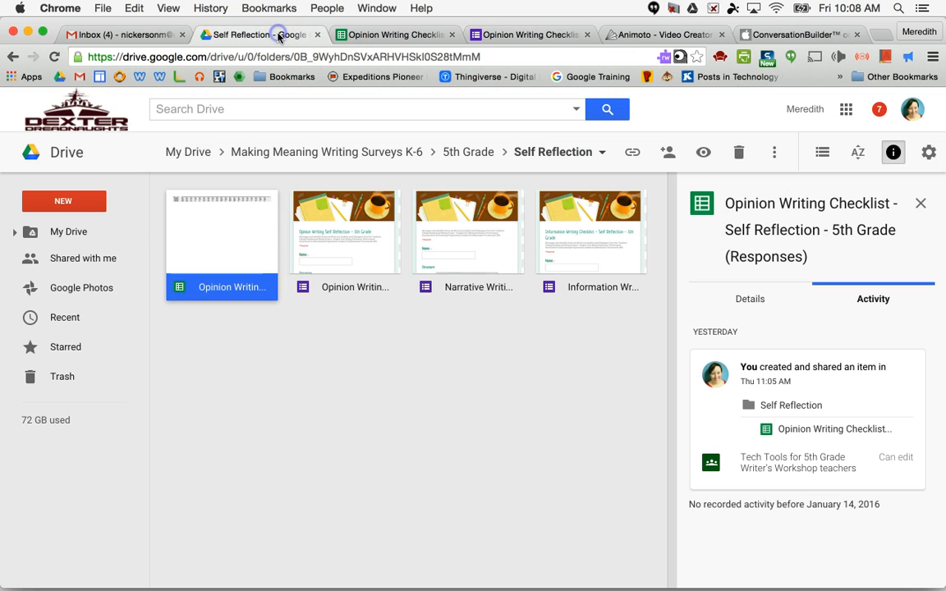
click(231, 239)
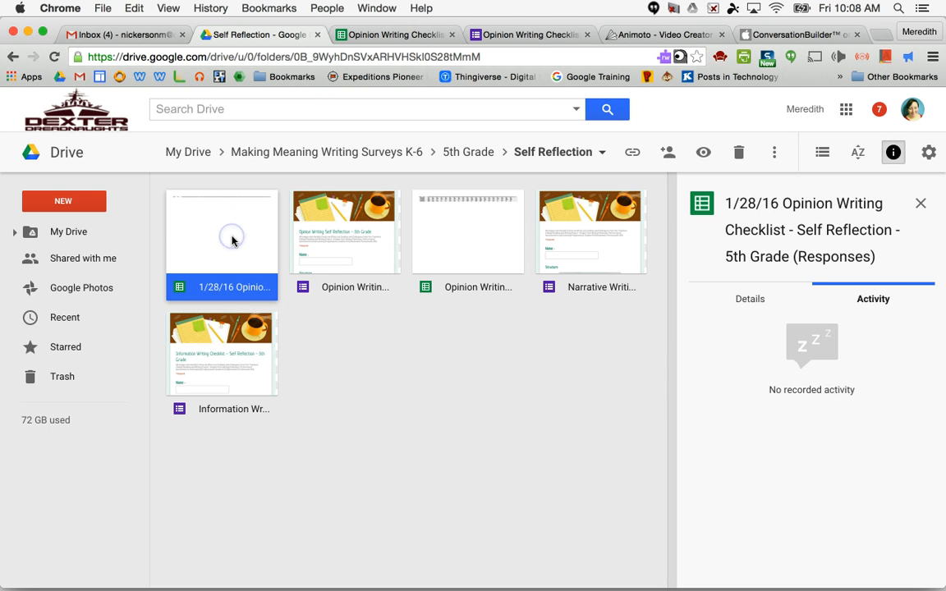
click(521, 33)
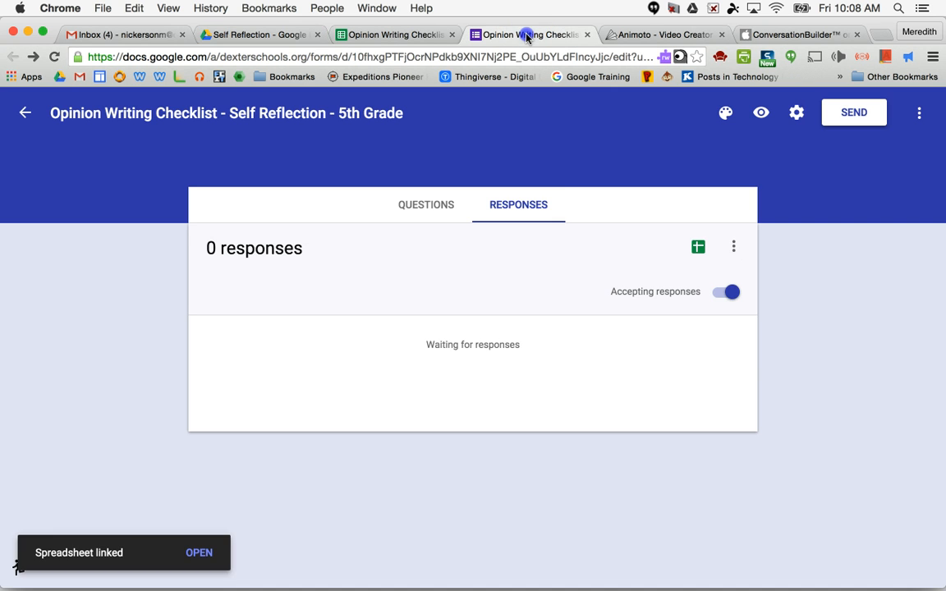
click(300, 35)
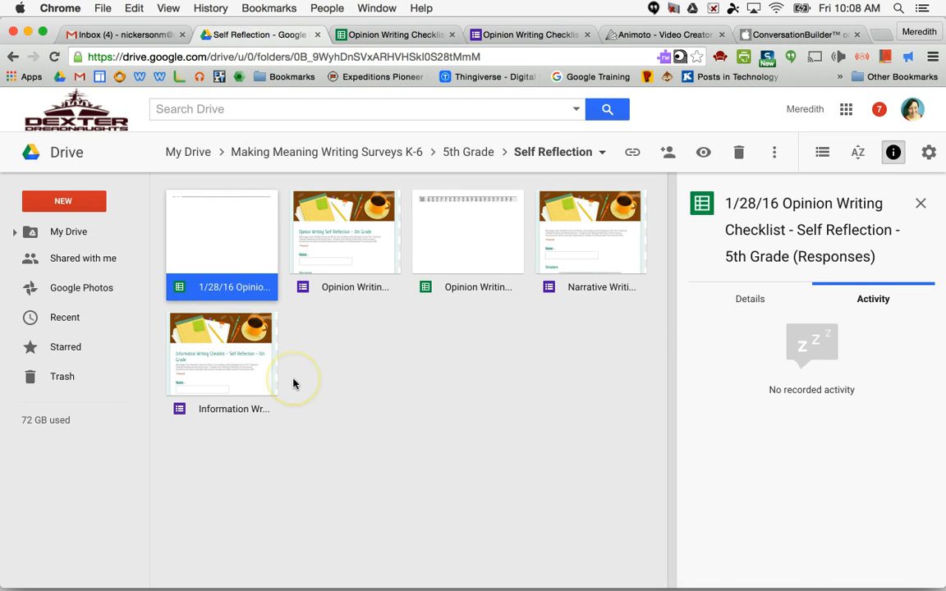
click(740, 152)
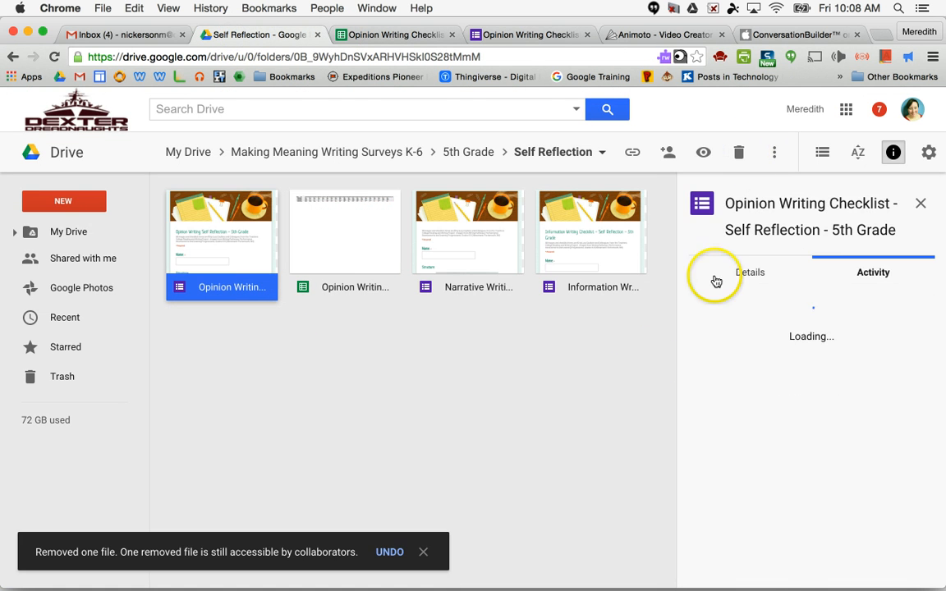
Make a copy of the Opinion Writing Checklist - Self Reflection - 5th Grade form in the Self Reflection folder.
click(249, 248)
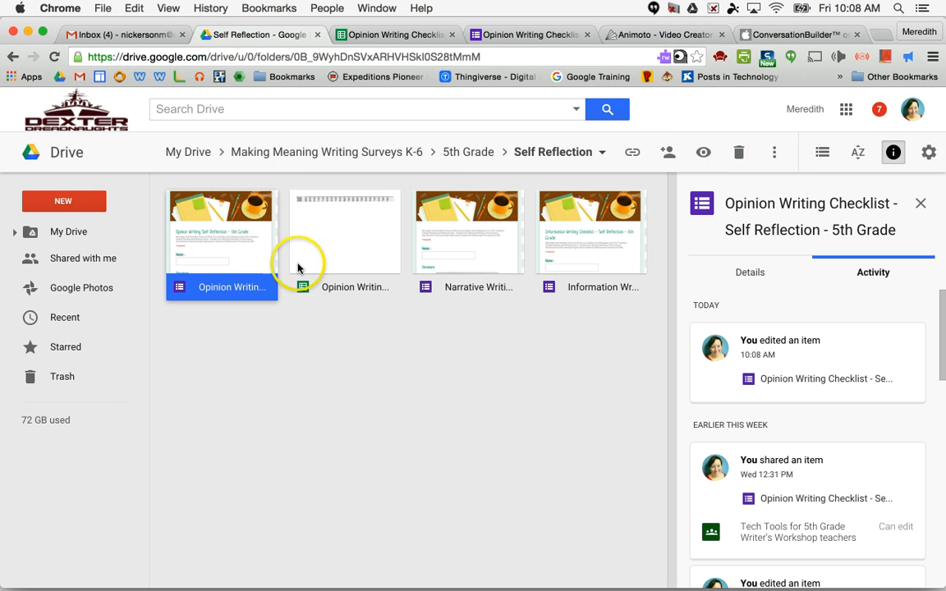
click(260, 246)
right_click(261, 246)
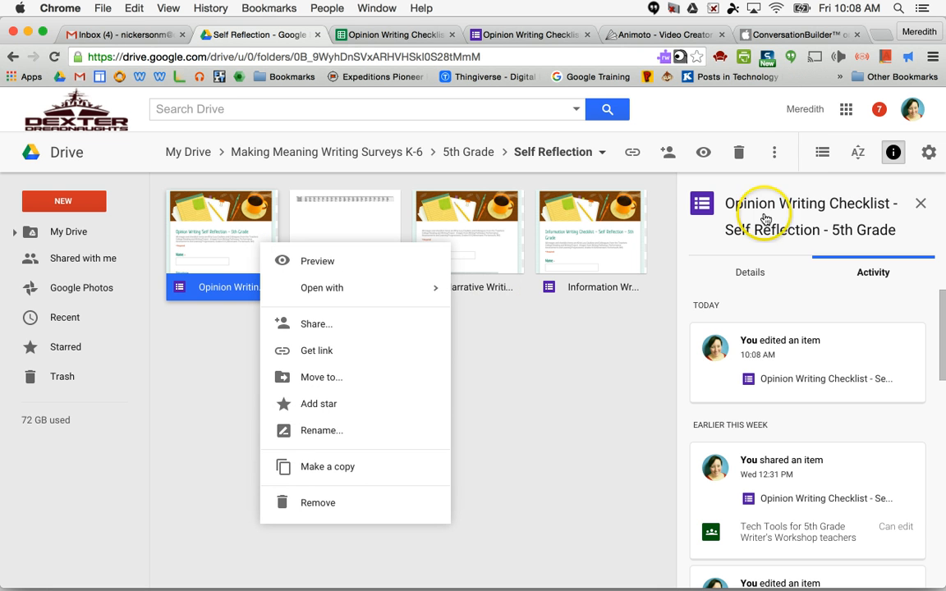
click(776, 155)
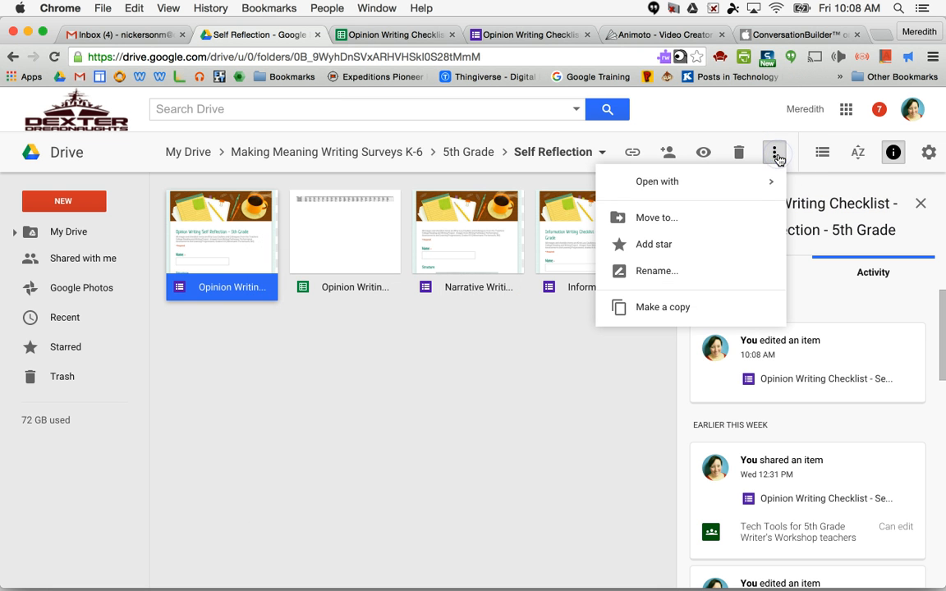
click(705, 308)
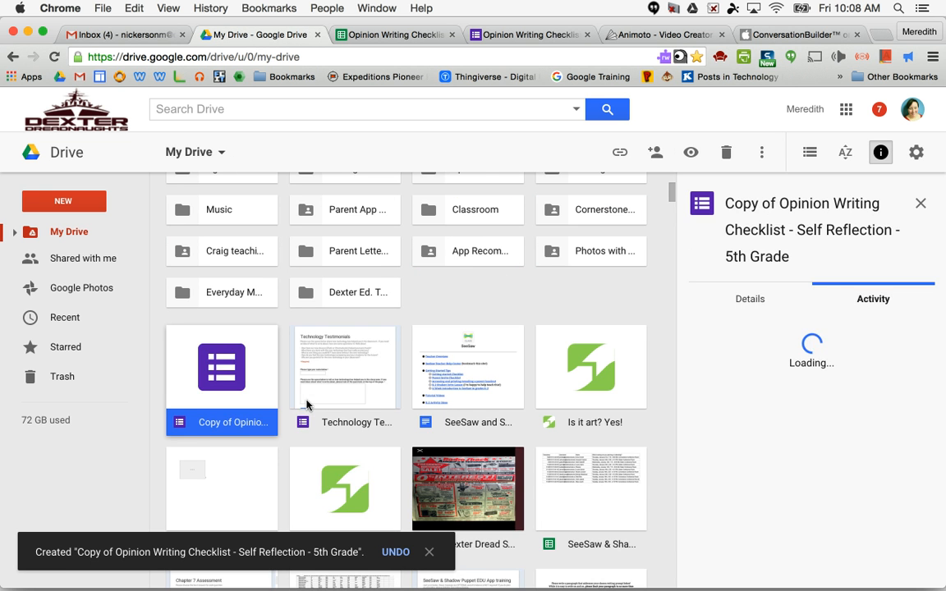
Go to the Self Reflection folder under Making Meaning Writing Surveys K-6, 5th Grade, and select the copied Opinion Writing form.
click(228, 376)
scroll(228, 378, up, 5)
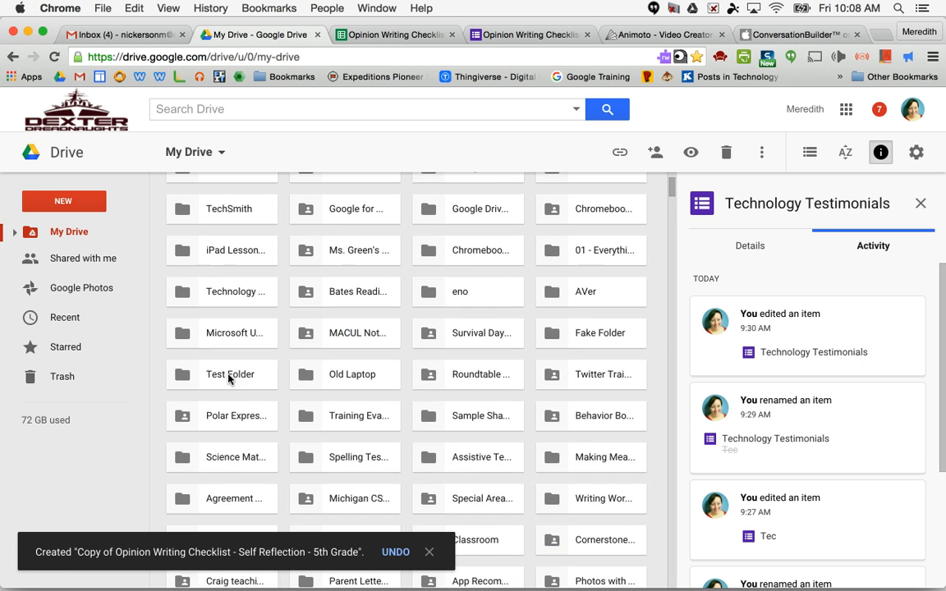
scroll(228, 377, up, 5)
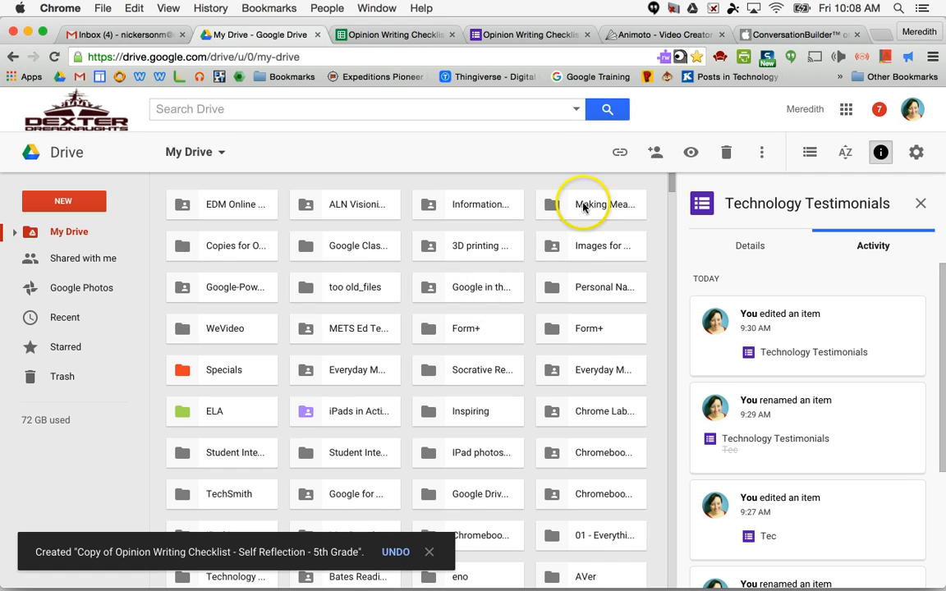
double_click(583, 205)
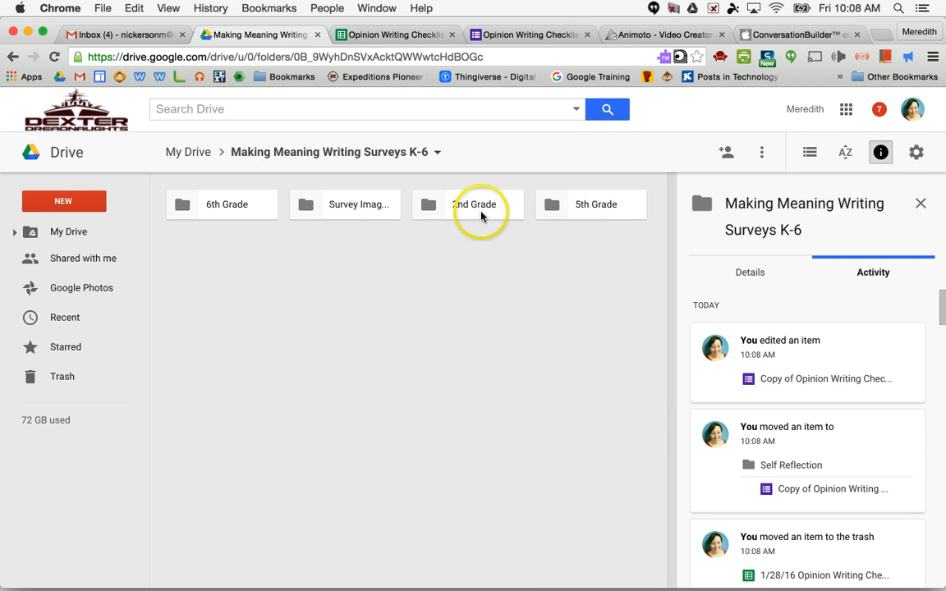
double_click(549, 210)
click(259, 203)
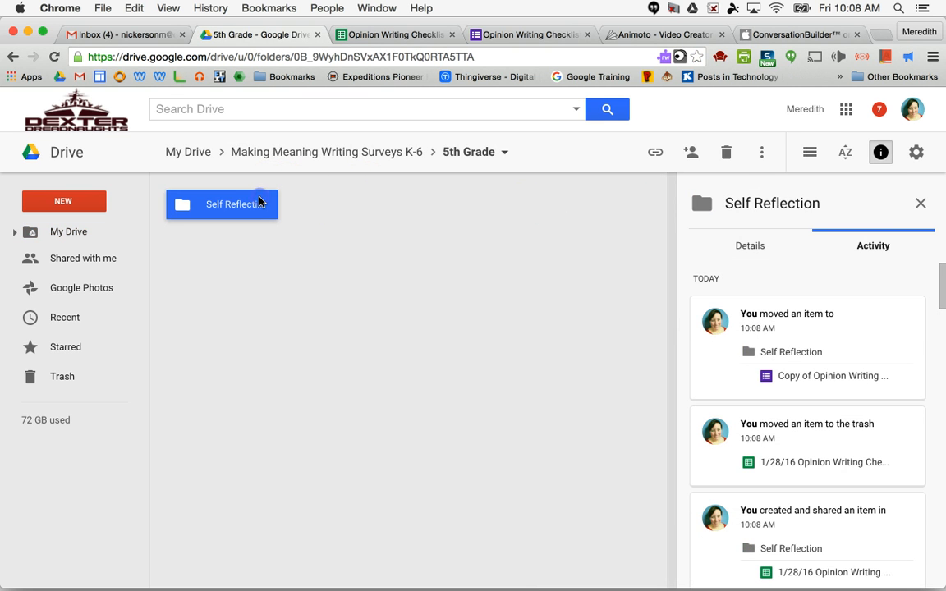
double_click(259, 202)
click(247, 291)
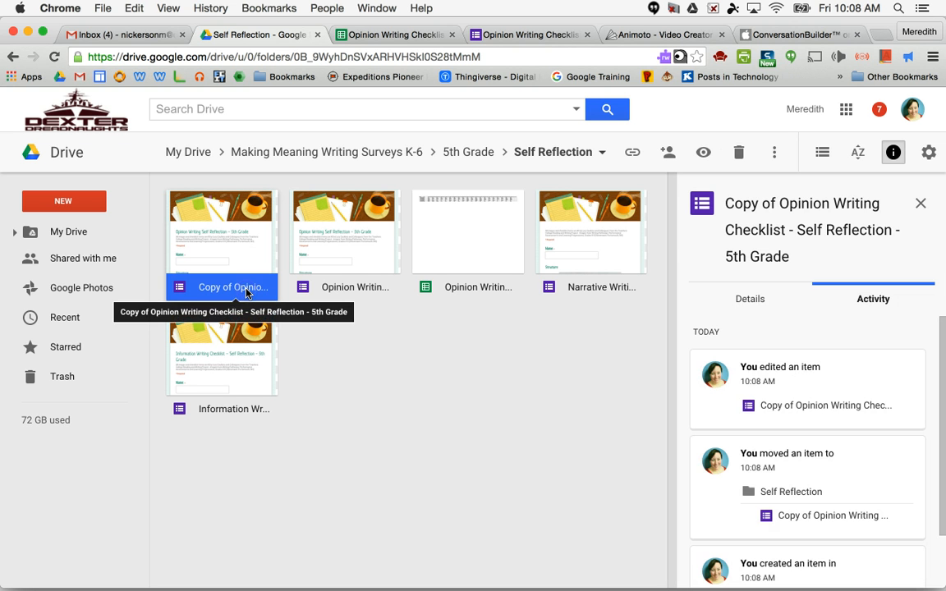
Rename the copied form as "1/28/16 Opinion Writing Checklist - Self Reflection - 5th Grade" and remove it from the Self Reflection folder.
click(249, 252)
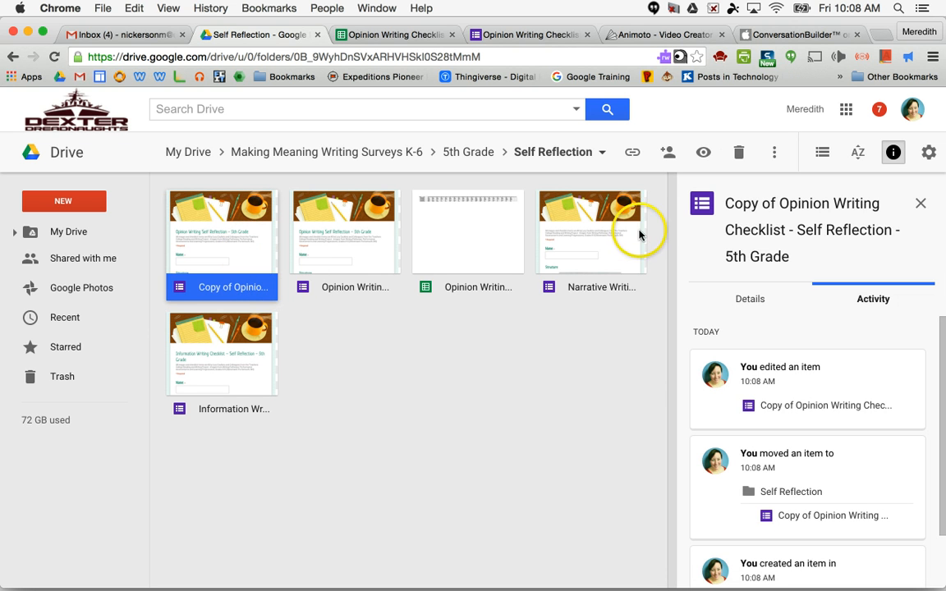
click(774, 152)
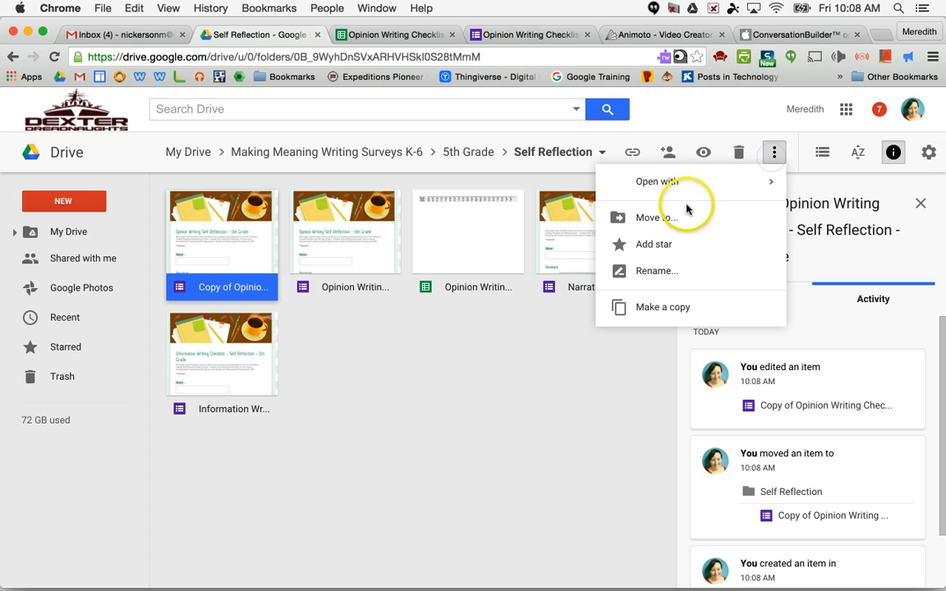
click(660, 271)
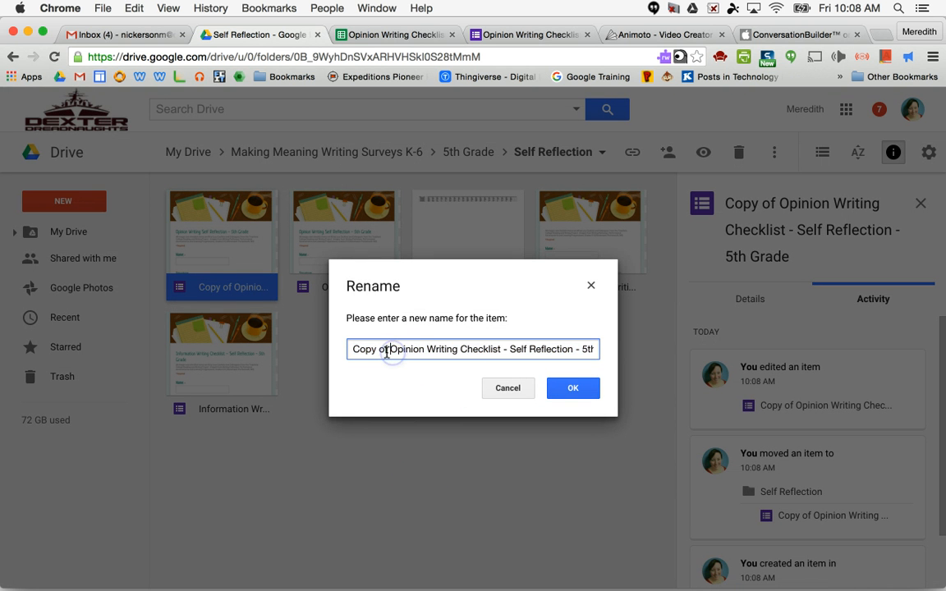
drag(386, 351, 327, 345)
text(1/28/1)
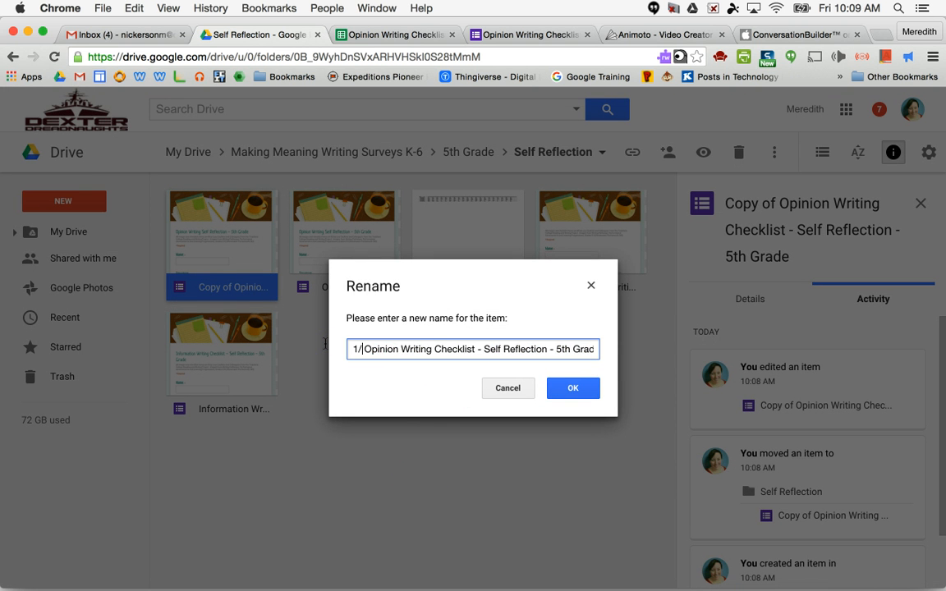
text(6)
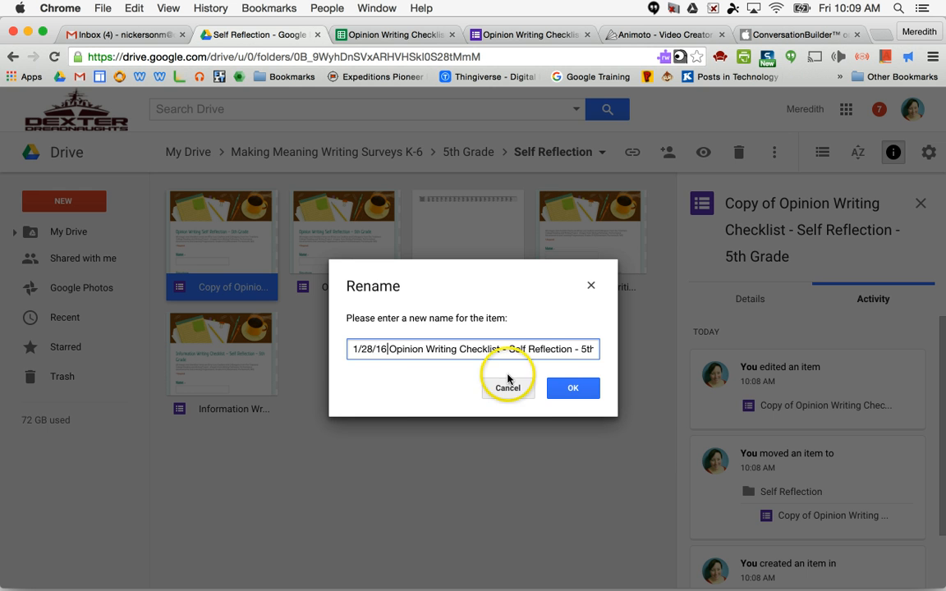
click(573, 388)
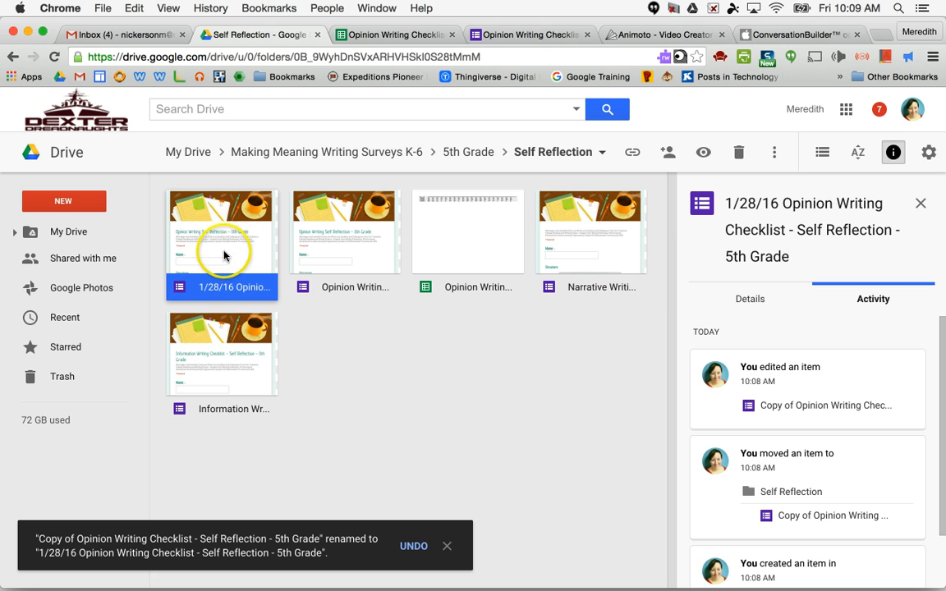
click(736, 152)
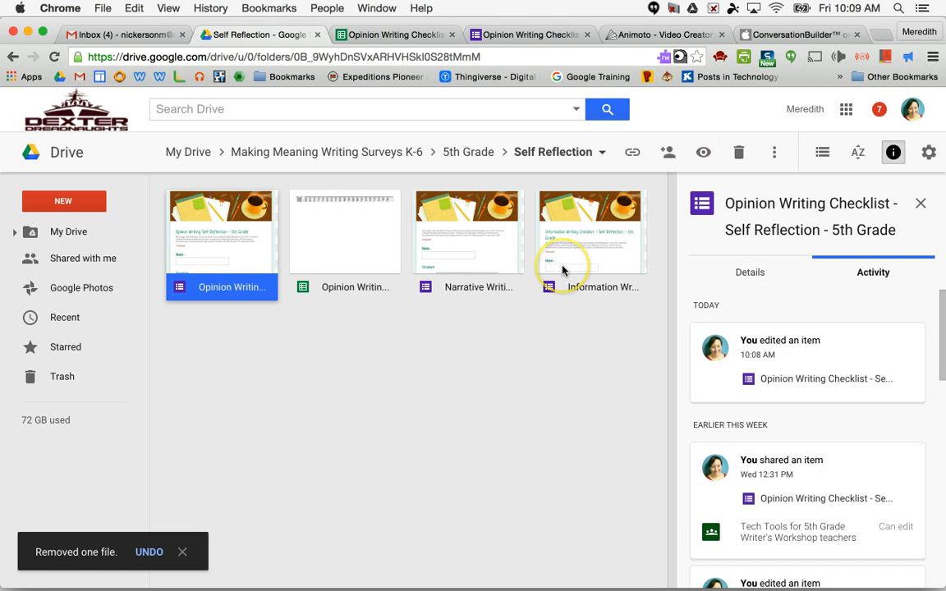